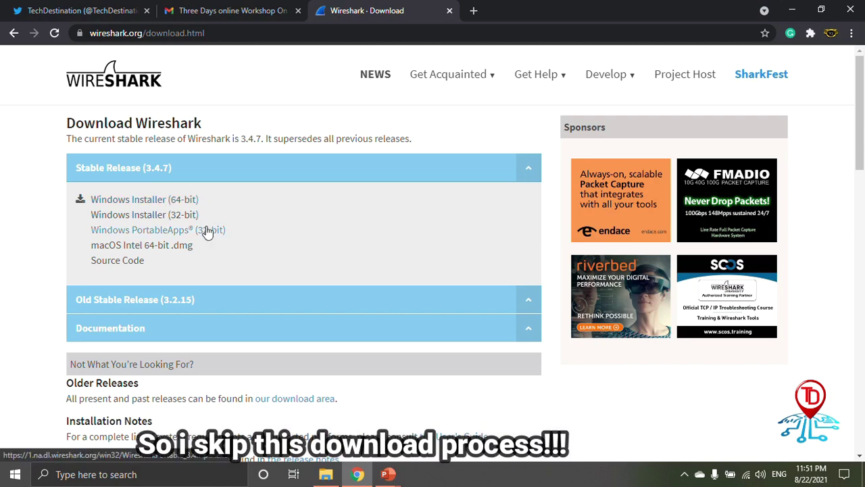
Step: Switch to File Explorer and run the Wireshark-win64-3.4.7.exe installer from the Downloads folder
click(326, 474)
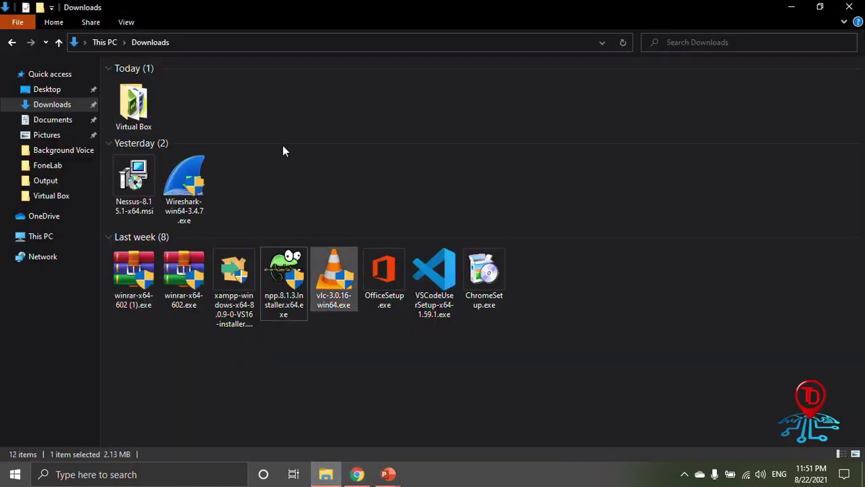
key(ctrl)
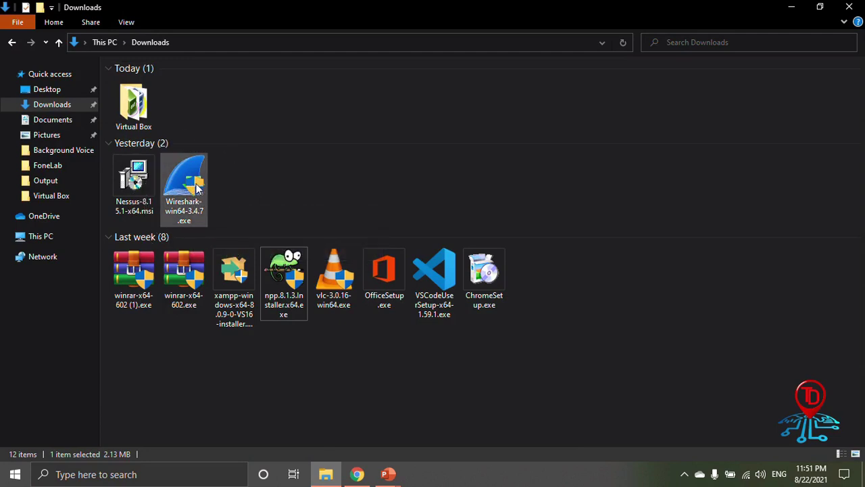
mouse_move(196, 189)
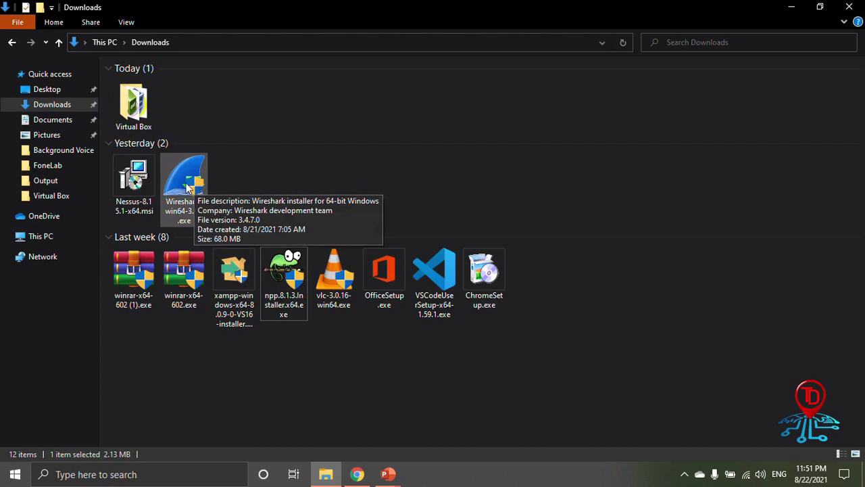
click(189, 188)
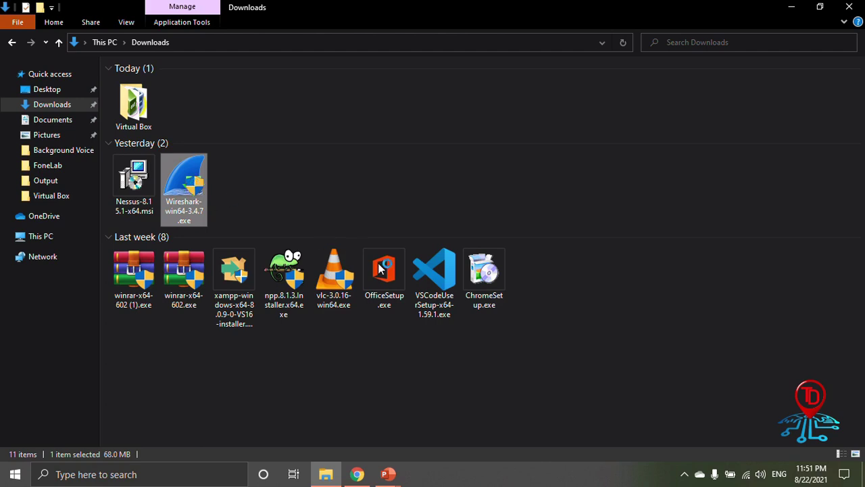
click(684, 475)
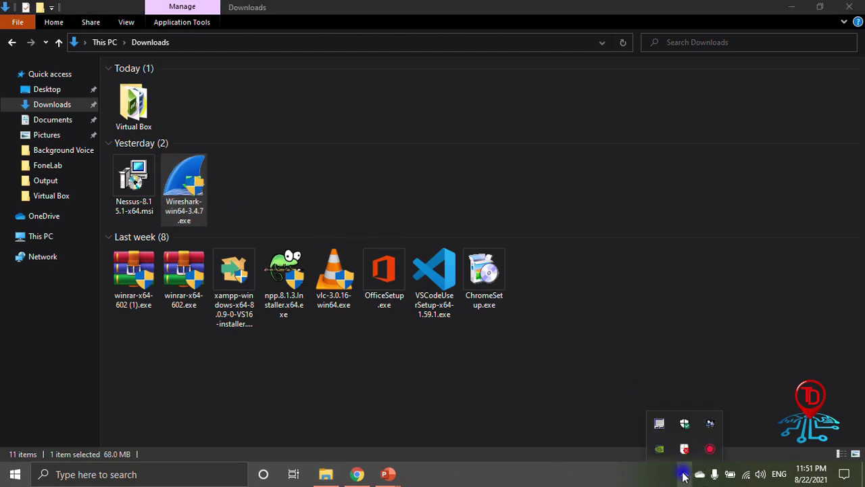
click(684, 475)
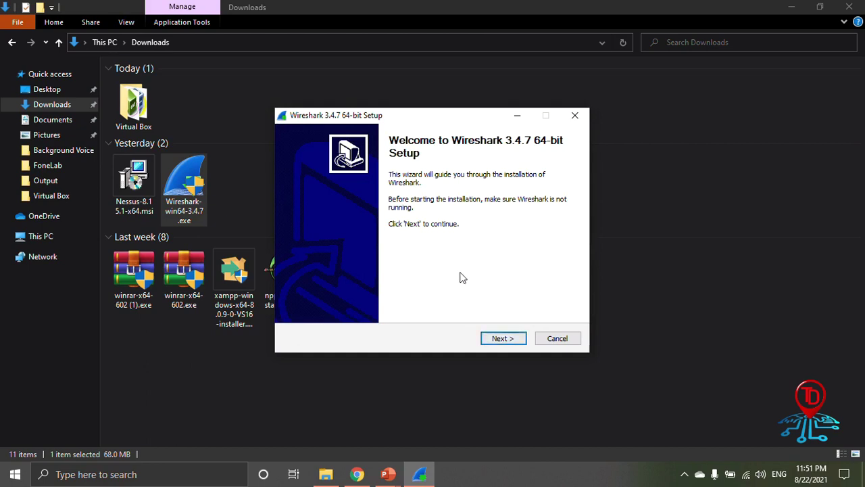
Step: Acknowledge the Wireshark license, keep all default components, and enable the Wireshark Desktop Icon shortcut
click(501, 339)
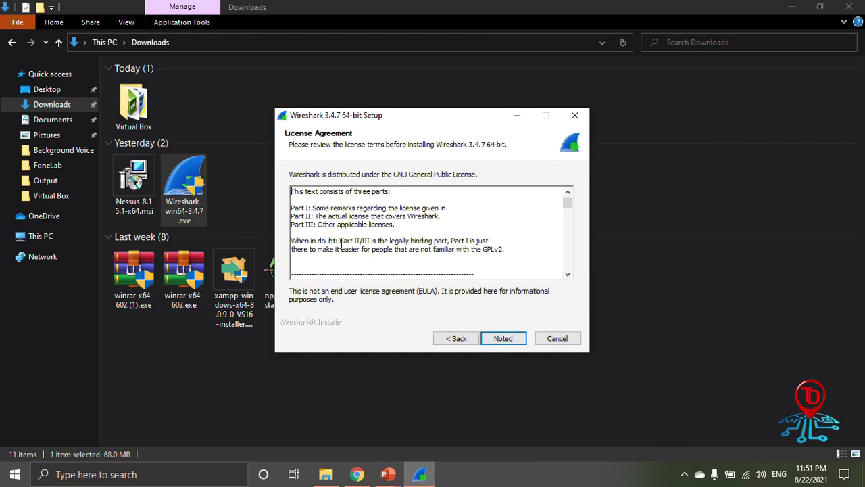
click(502, 342)
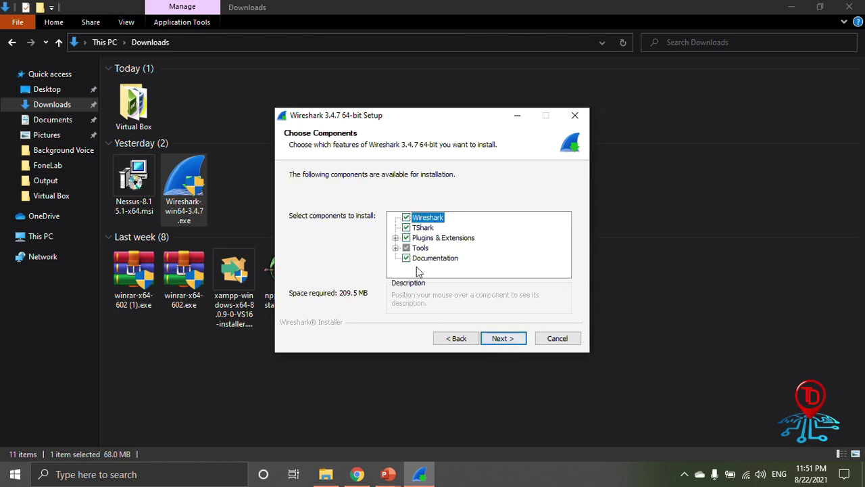
click(499, 343)
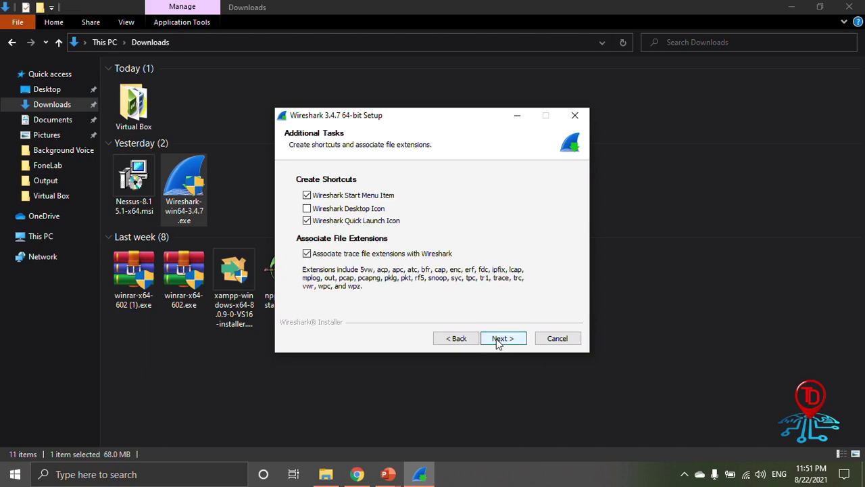
click(308, 210)
click(501, 339)
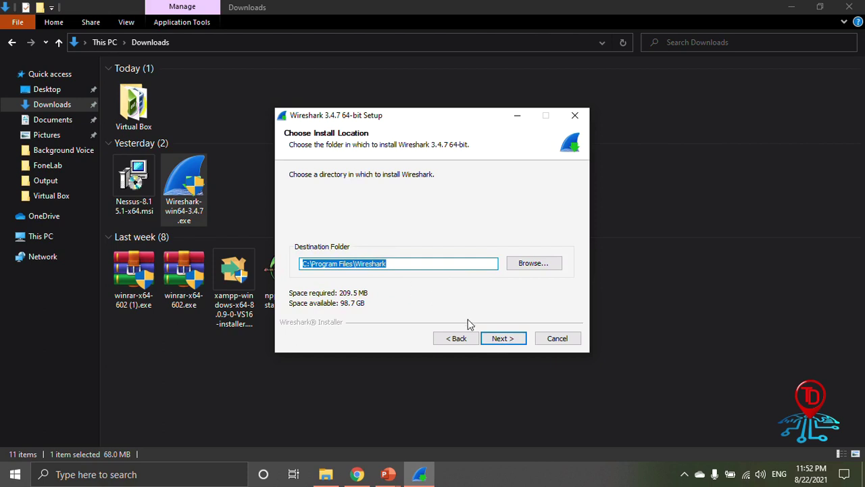
Step: Review the install location choices and keep C:\Program Files\Wireshark as the destination folder
click(419, 263)
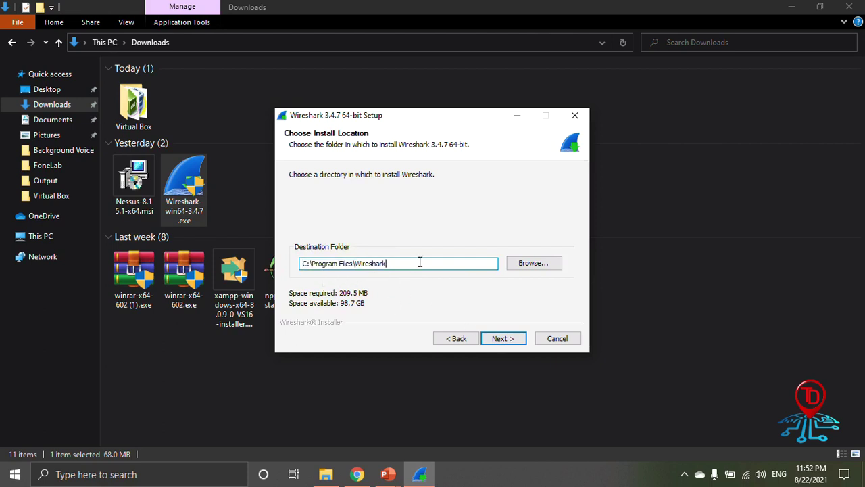
click(539, 262)
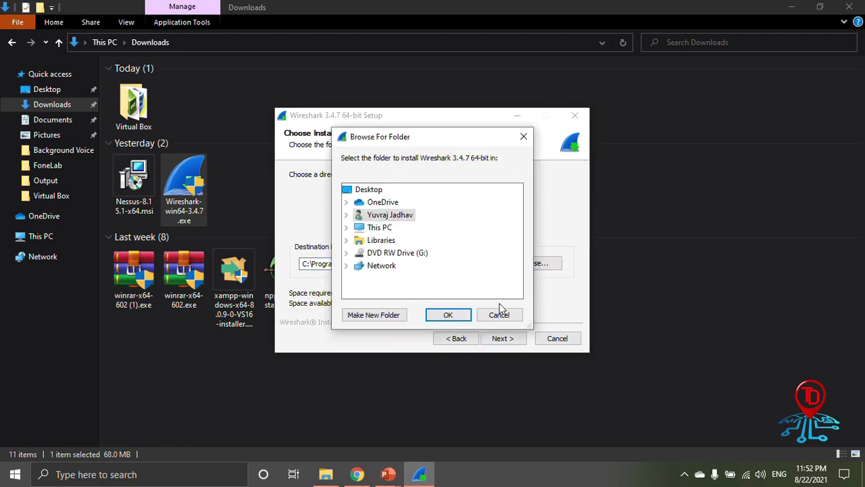
click(500, 315)
click(503, 335)
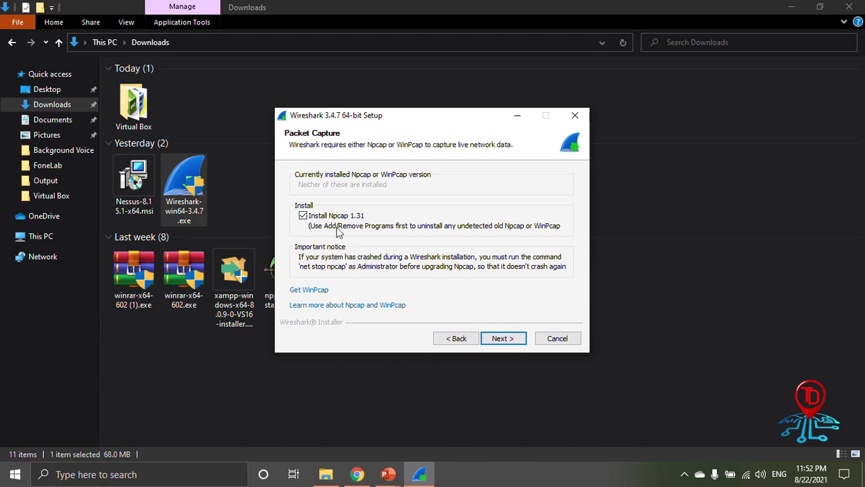
Step: Keep Npcap 1.31 and USBPcap 1.5.4.0 included and start the Wireshark installation
click(502, 345)
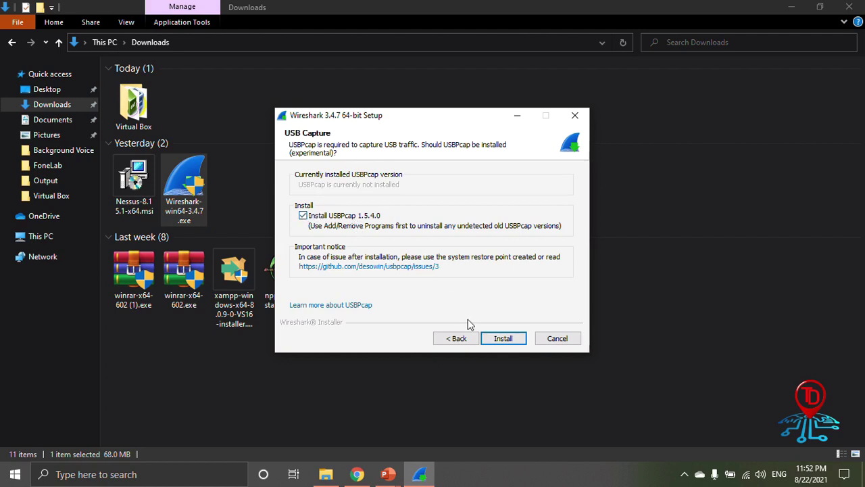
click(502, 339)
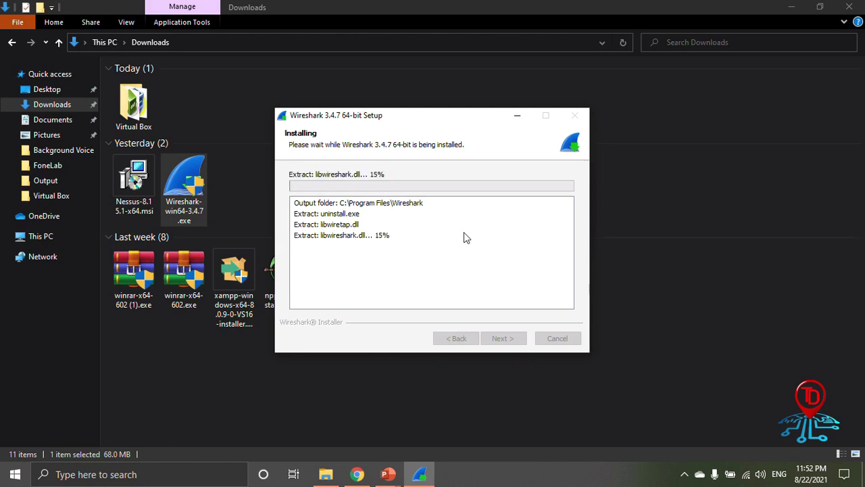
click(683, 474)
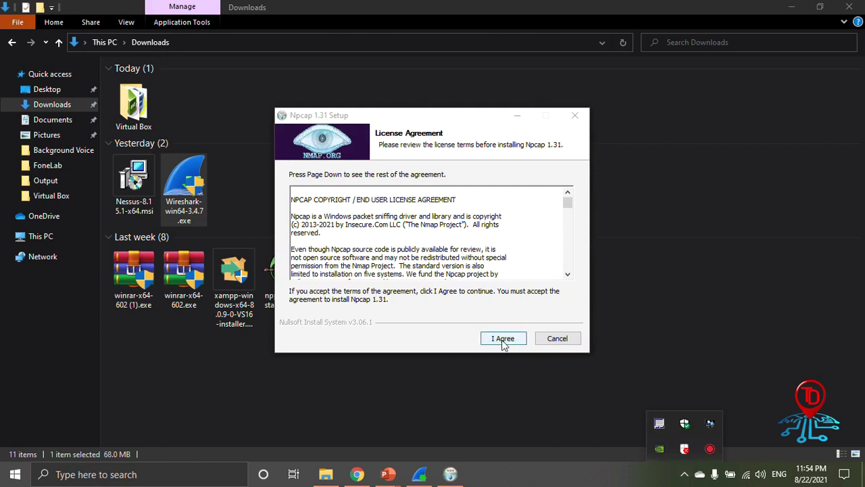
Step: Accept the Npcap 1.31 license, install it in WinPcap API-compatible Mode, and finish its setup
click(502, 343)
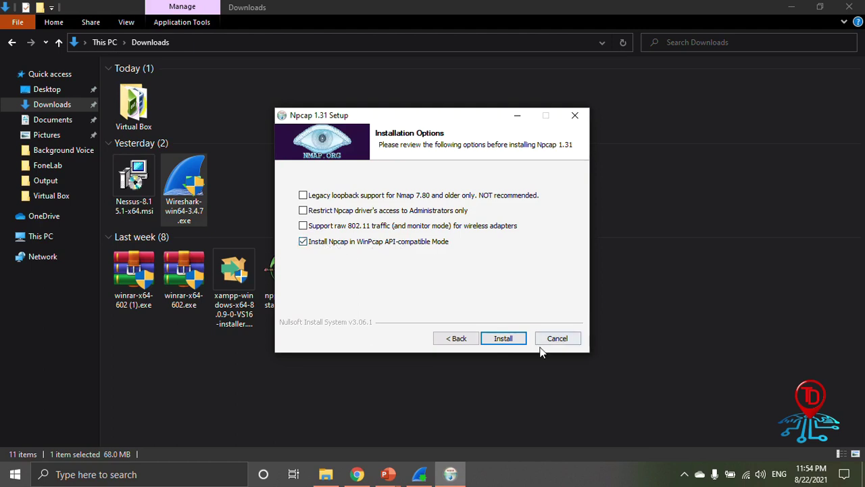
click(503, 337)
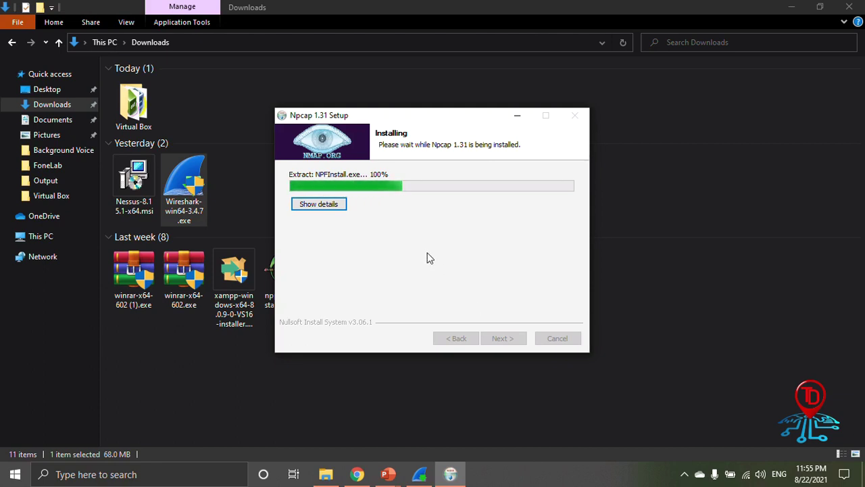
click(685, 475)
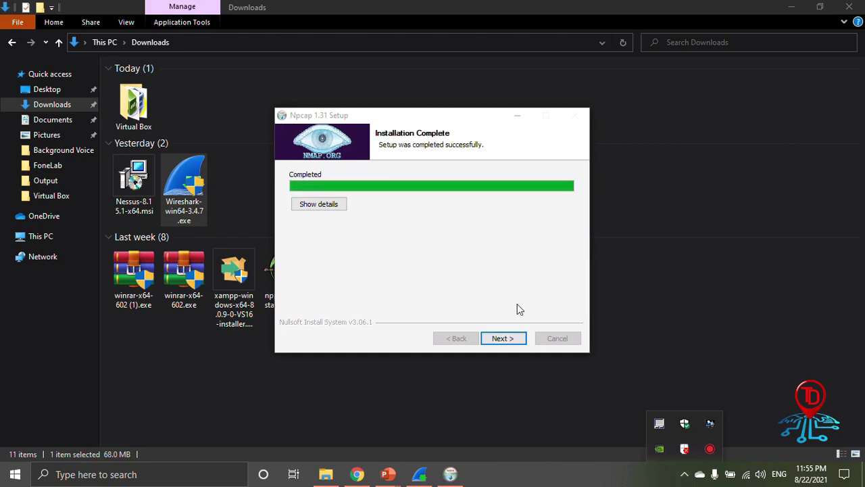
click(500, 251)
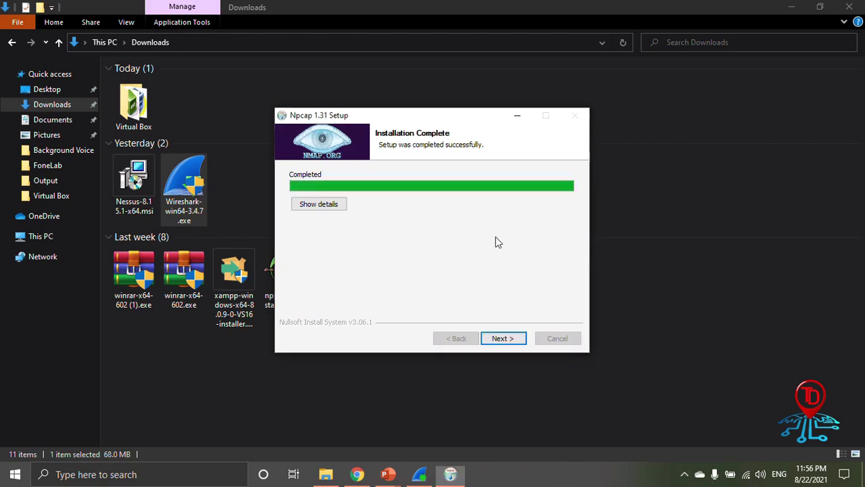
click(499, 339)
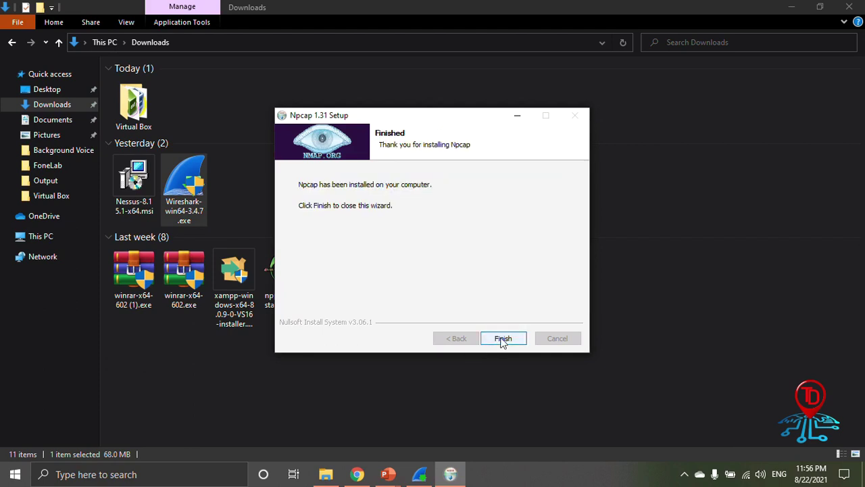
click(502, 338)
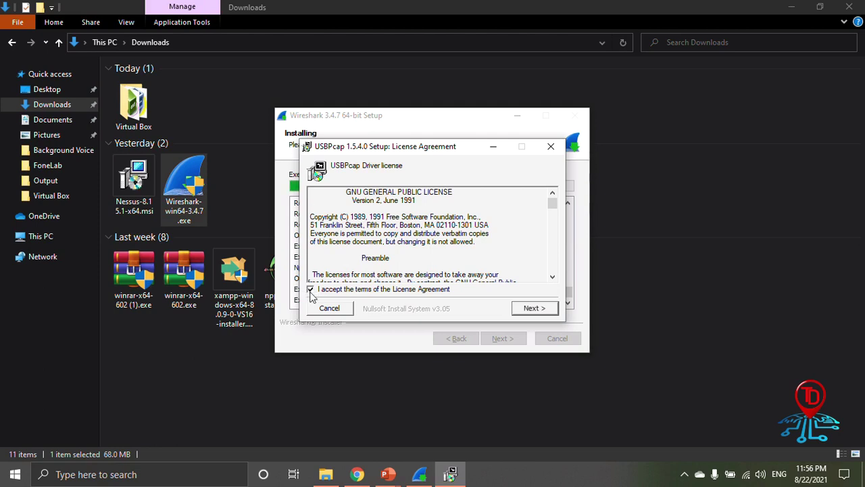
Step: Accept both USBPcap 1.5.4.0 licenses, run the Full install to C:\Program Files\USBPcap, and close its setup
click(532, 308)
scroll(401, 262, down, 5)
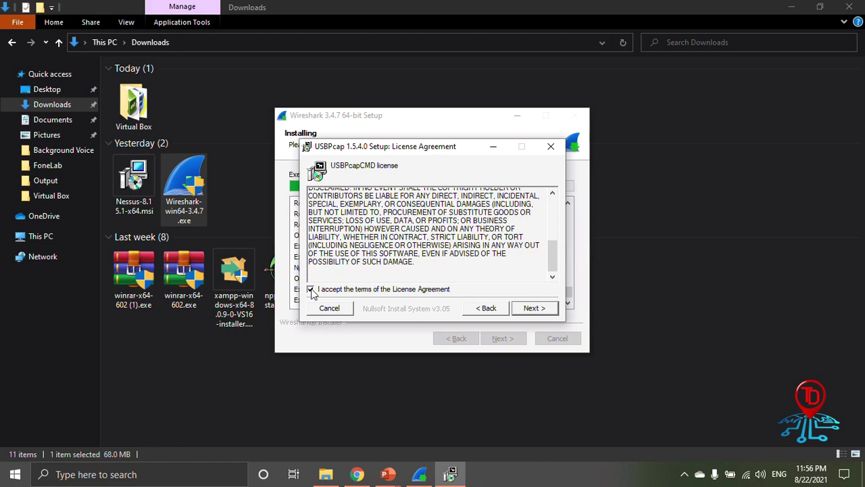
click(533, 309)
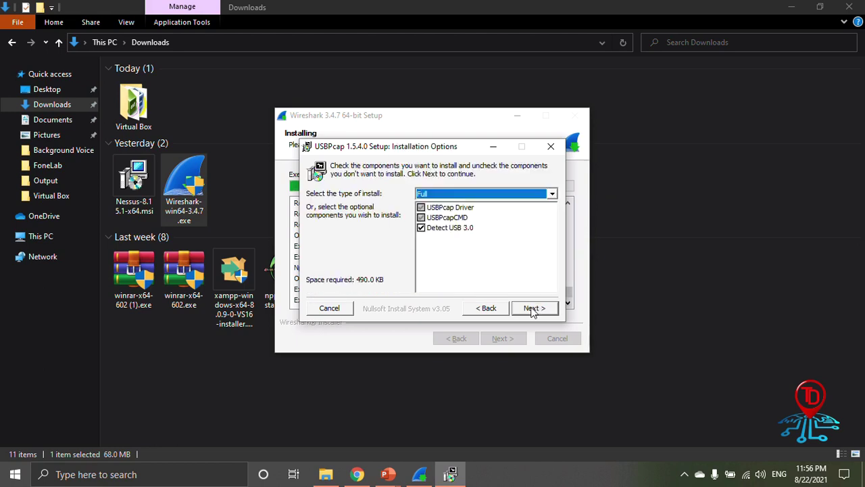
click(532, 309)
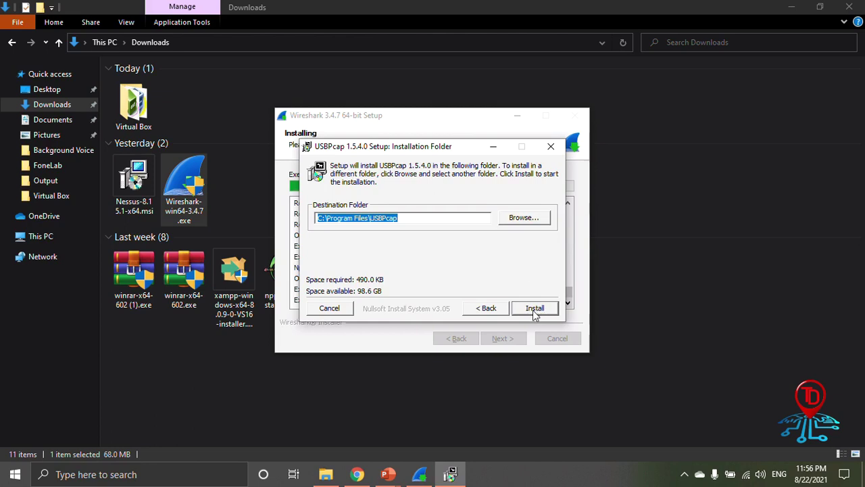
click(534, 311)
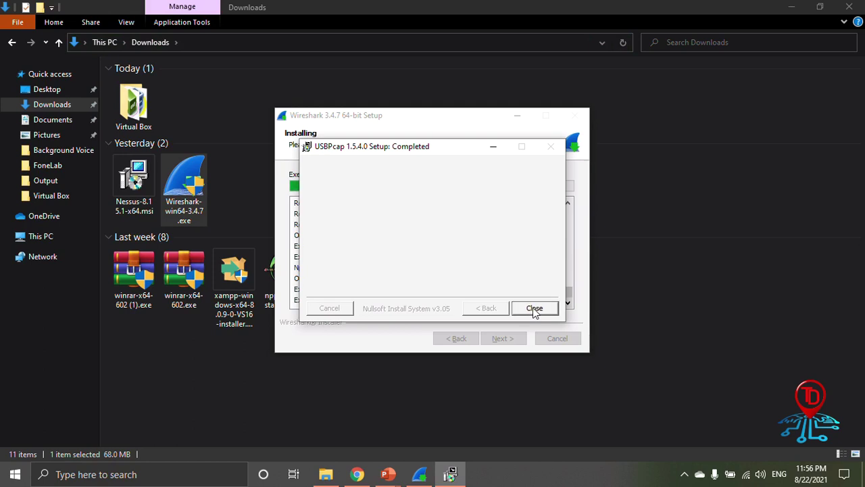
click(534, 308)
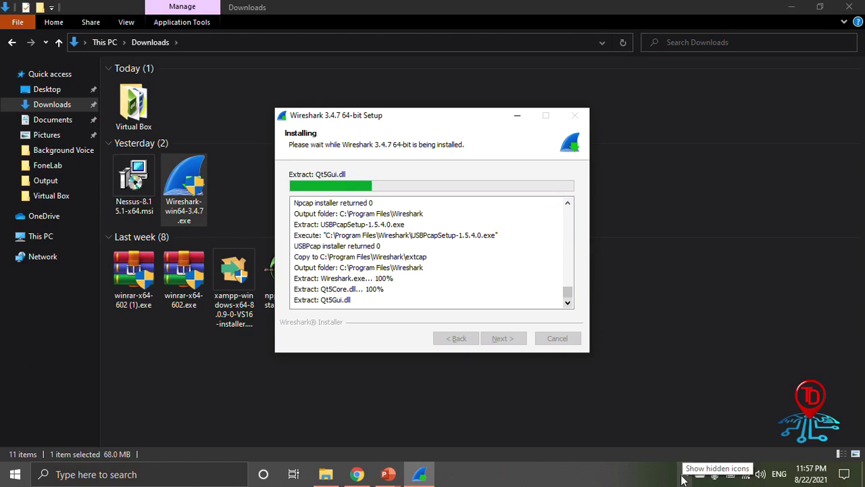
Step: Complete the Wireshark 3.4.7 setup, choosing to reboot the computer manually
click(682, 475)
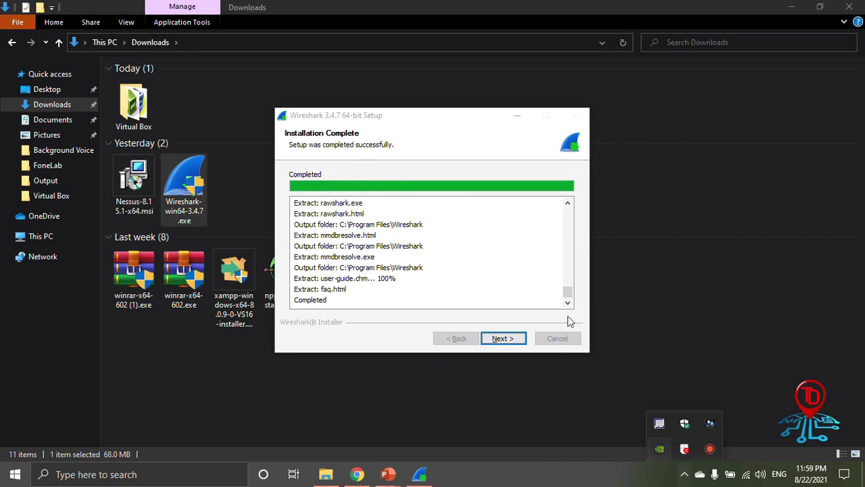
click(497, 281)
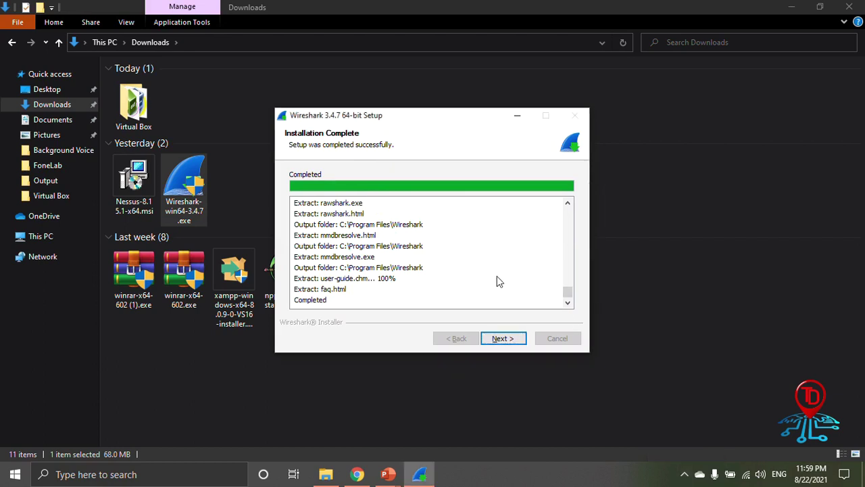
click(500, 344)
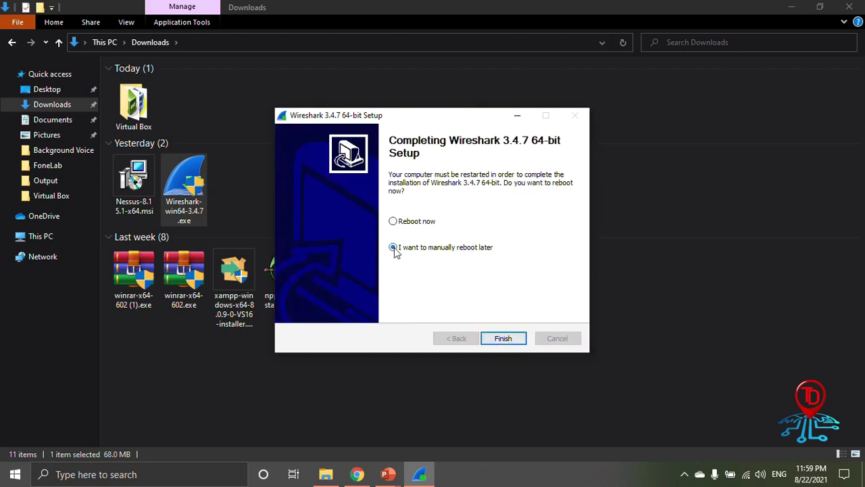
click(502, 341)
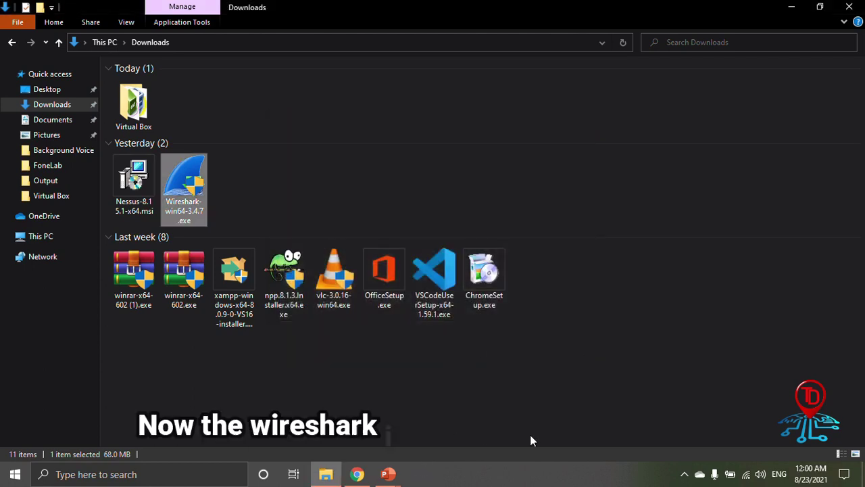
key(super)
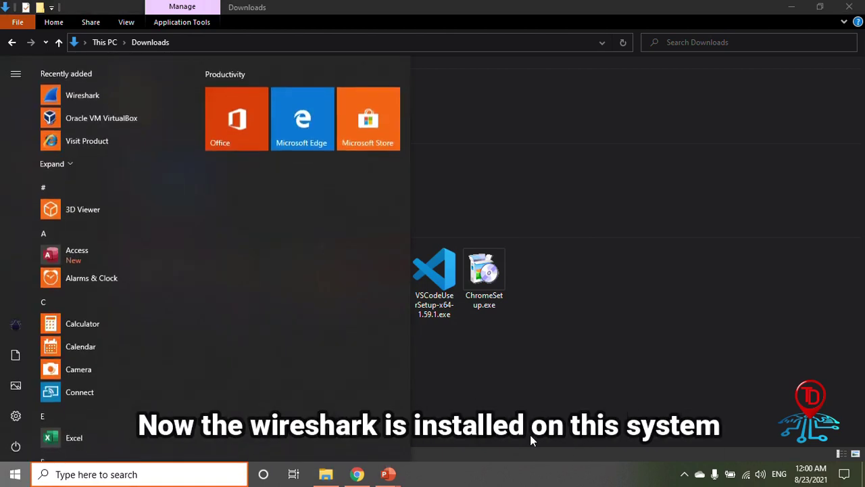
text(w)
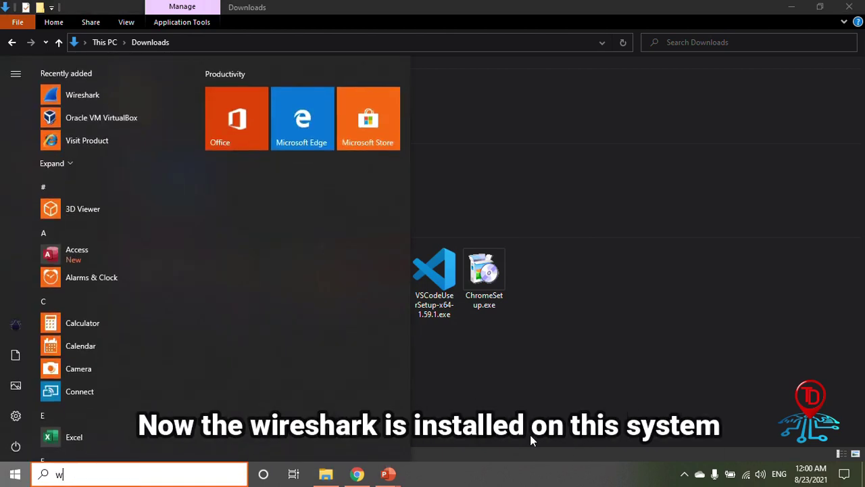
key(Escape)
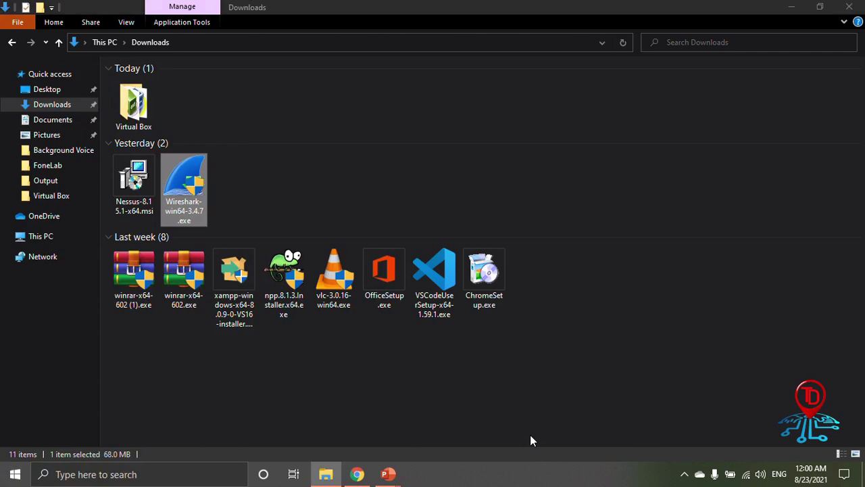
Step: Show the desktop, launch Wireshark, and maximize its window
key(super+d)
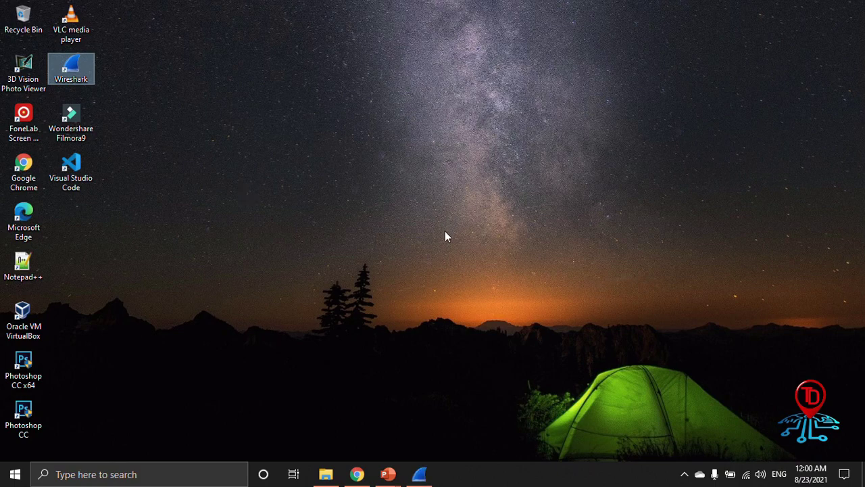
click(419, 474)
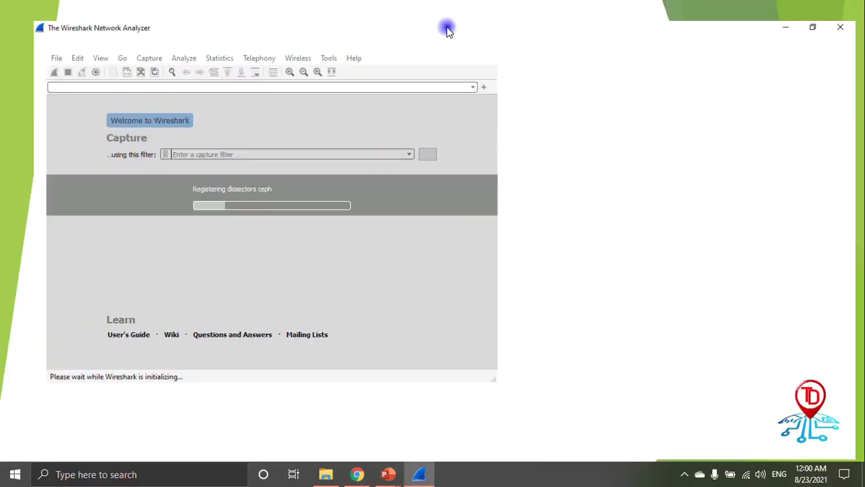
click(445, 25)
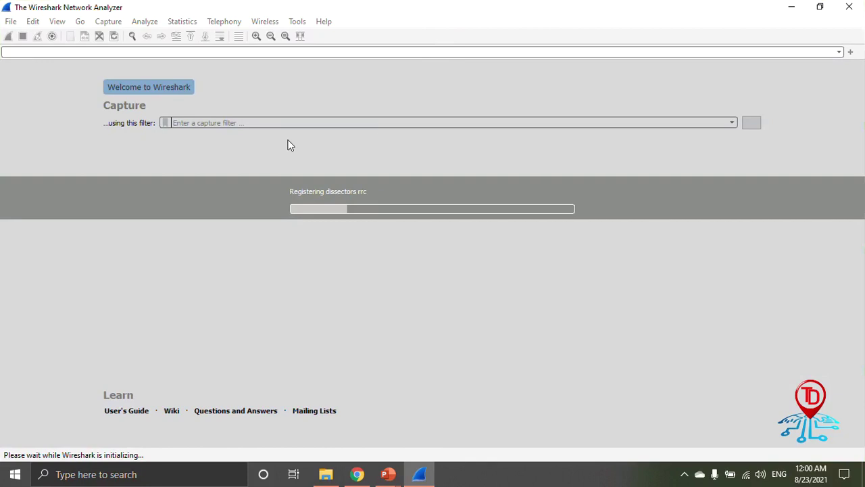